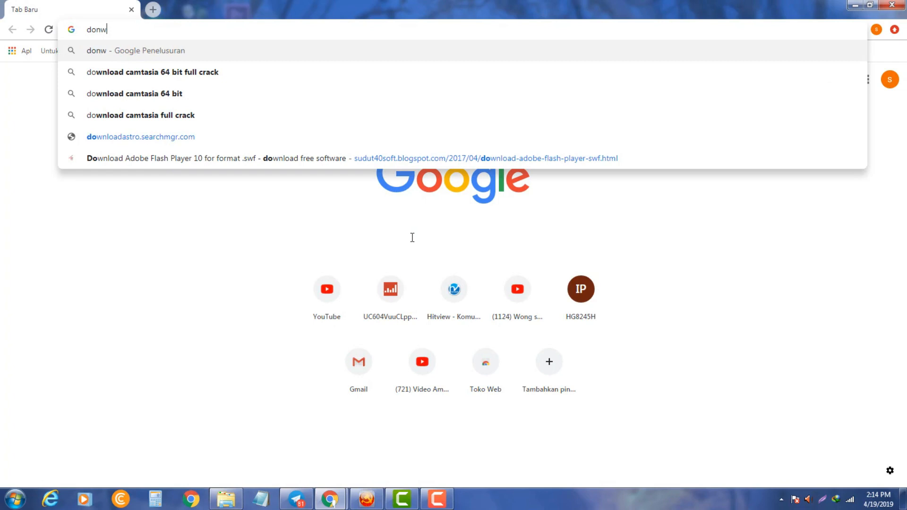
Search the web for "download cisco it essentials virtual desktop"
type("load")
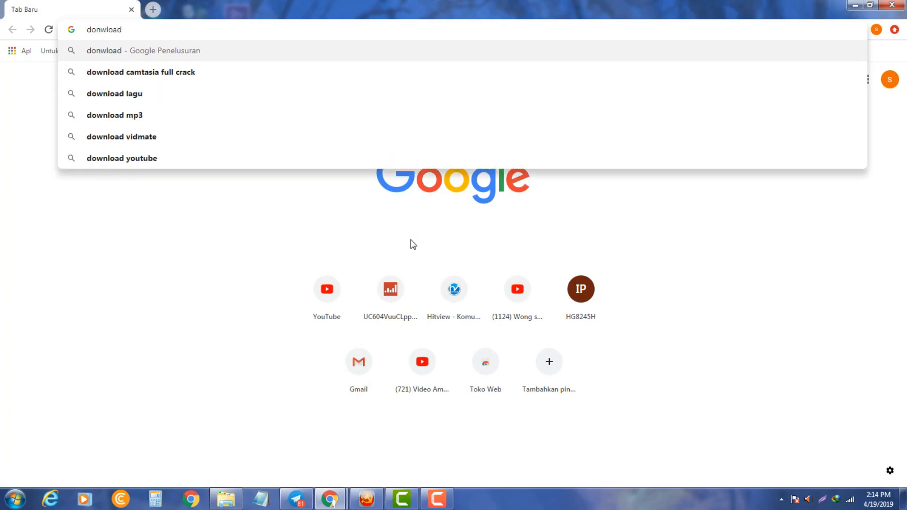
type(" c")
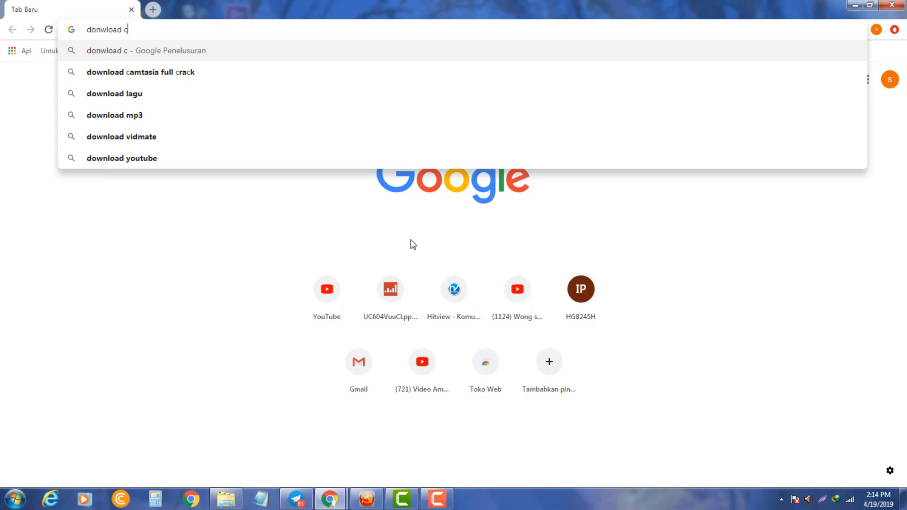
type("isco ")
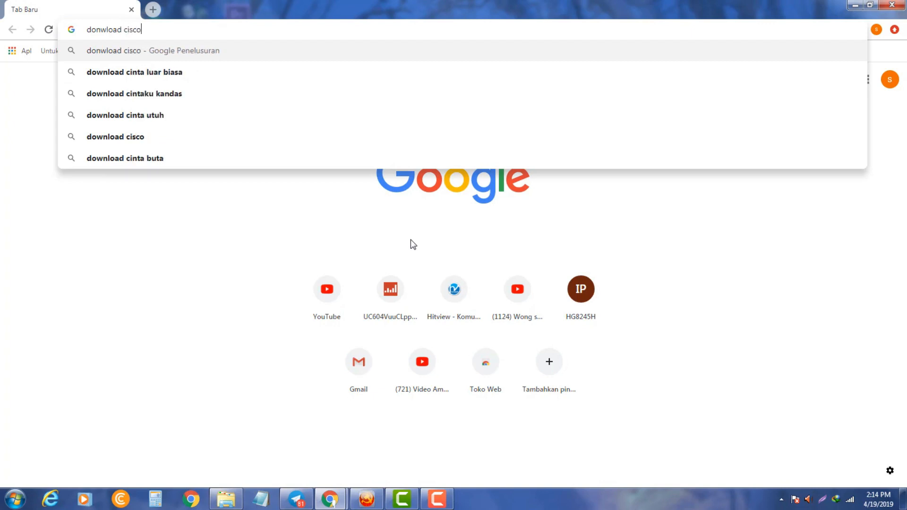
type("it")
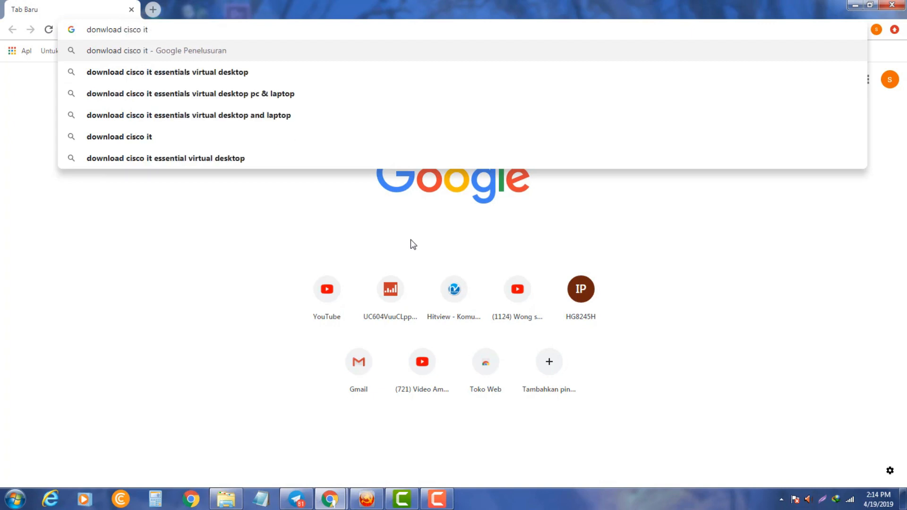
key("Down")
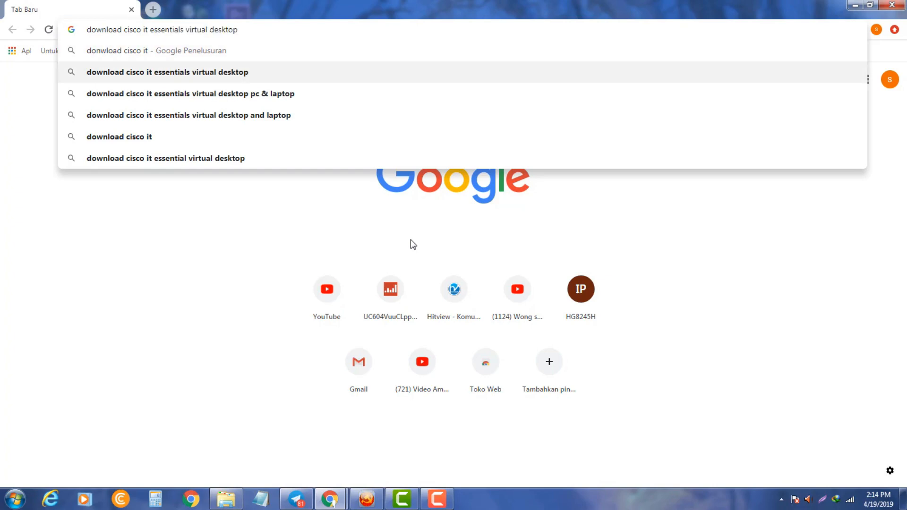
key("Return")
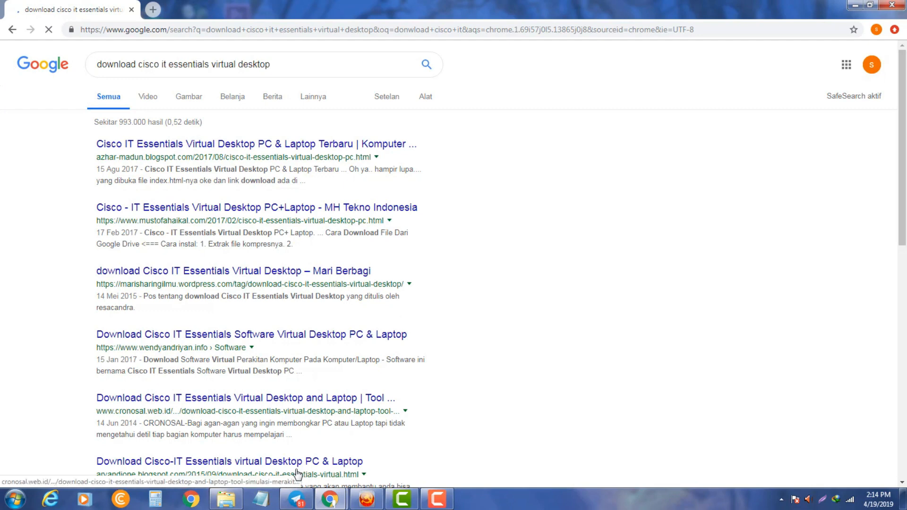
Switch to File Explorer and examine the A+ application and flash_player file in the Cisco-IT Essentials folder
left_click(236, 501)
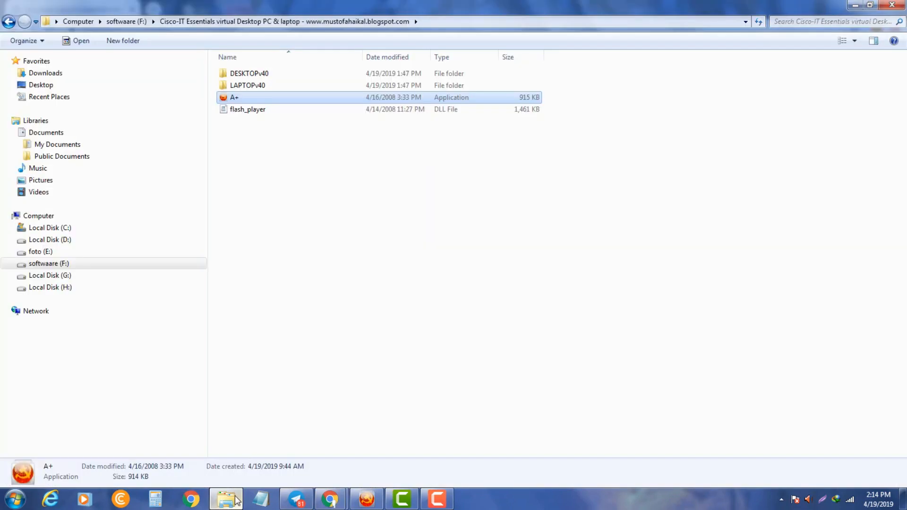
left_click(294, 221)
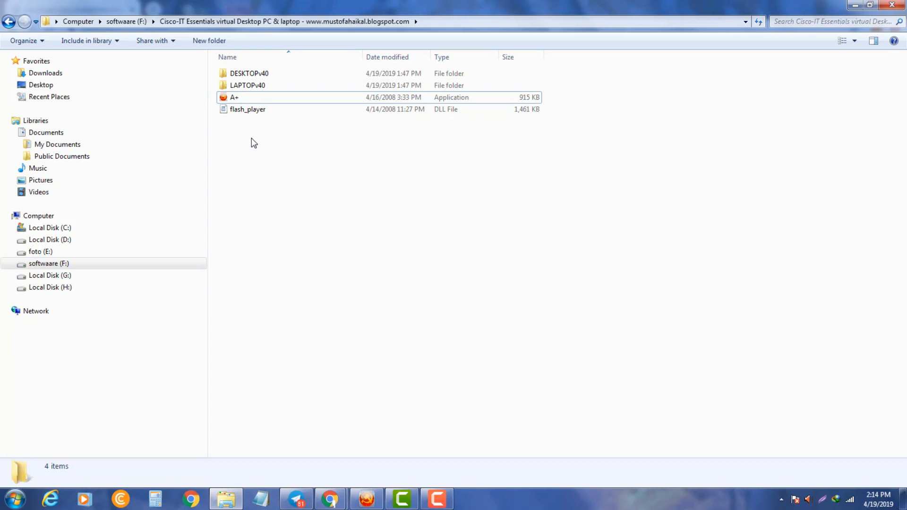
left_click(234, 98)
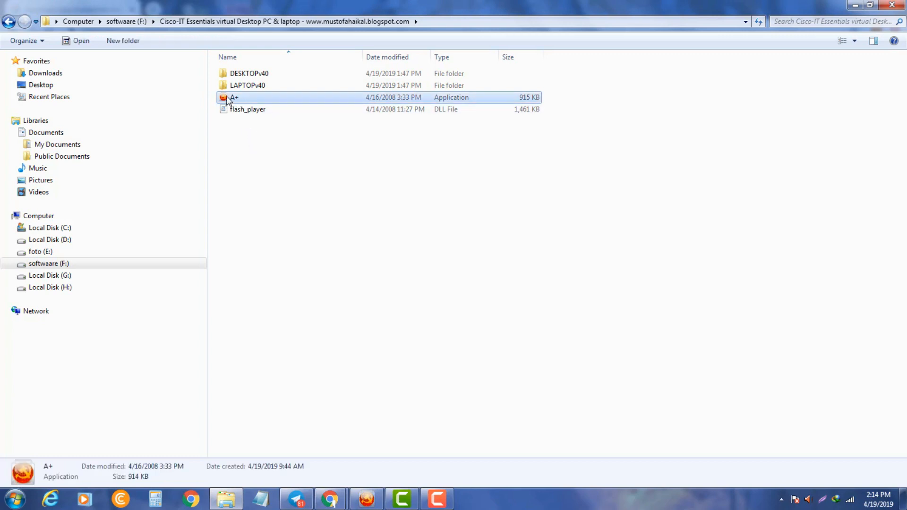
left_click(246, 112)
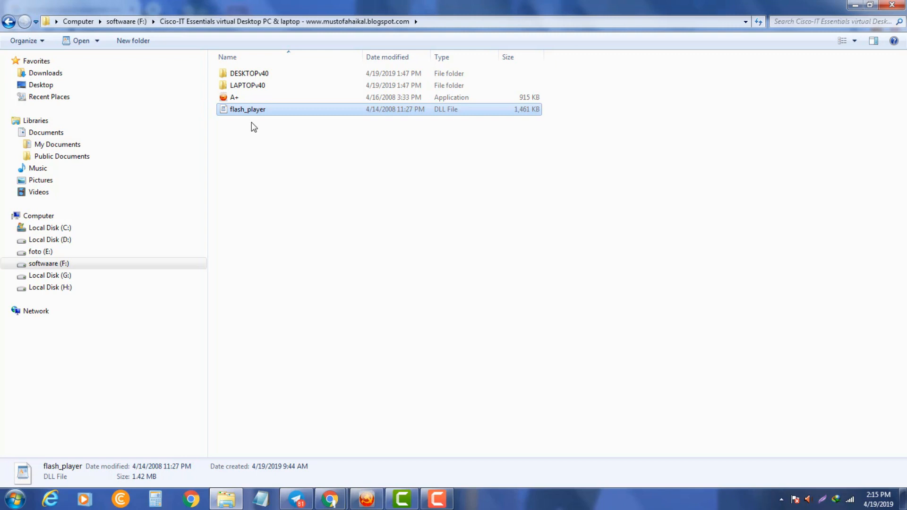
left_click(254, 142)
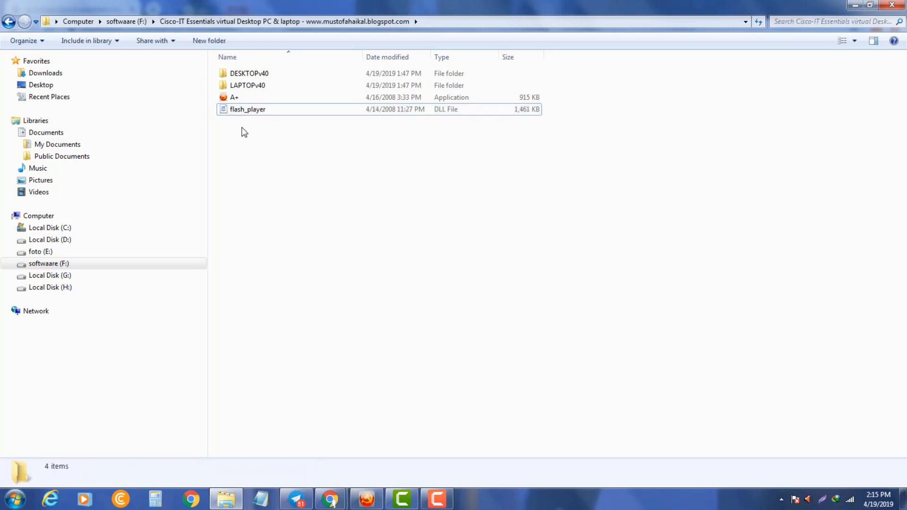
left_click(240, 99)
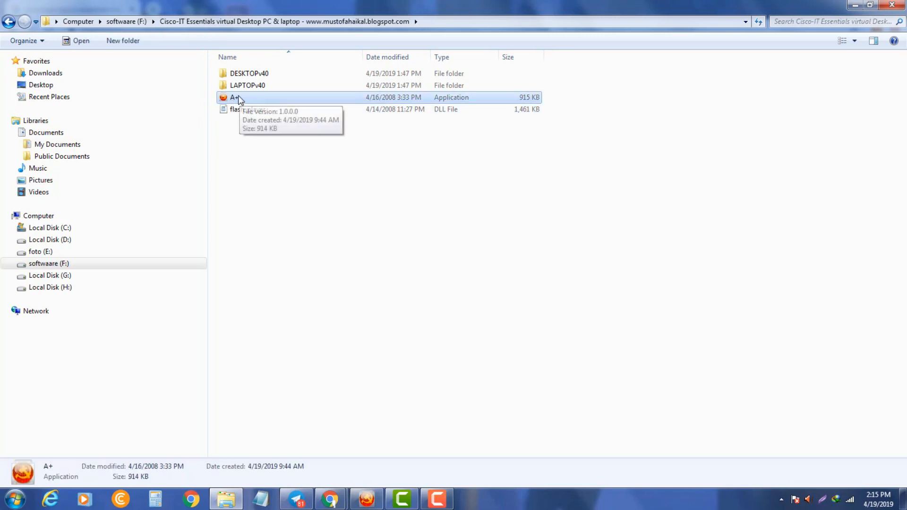
Switch to the running A+ program, minimize the File Explorer window behind it and open the Virtual PC module
left_click(368, 499)
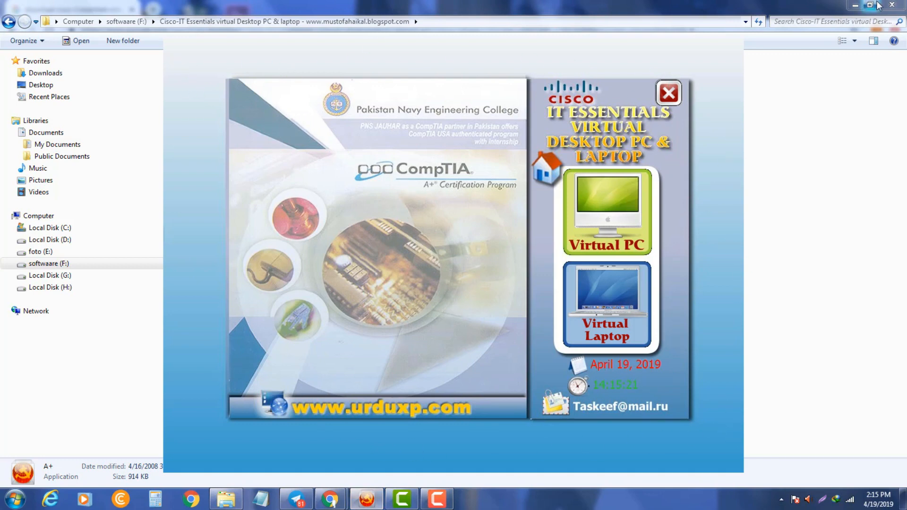
left_click(855, 5)
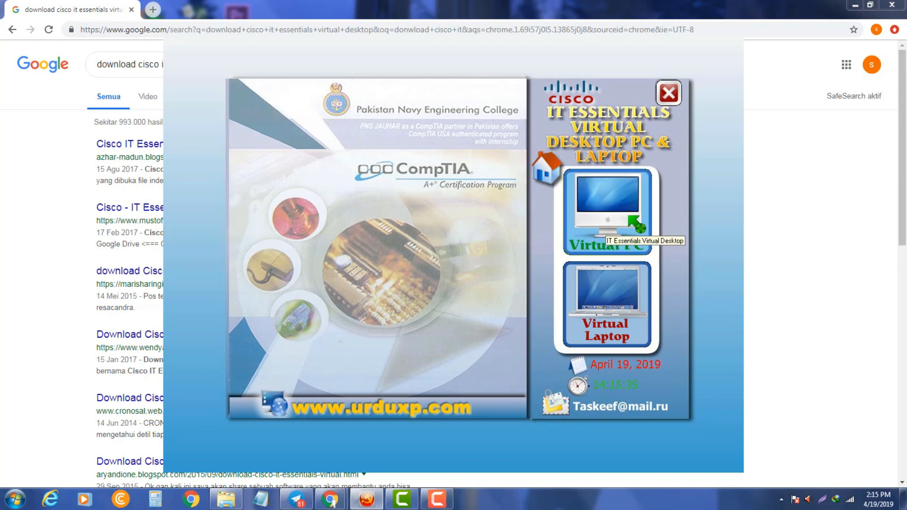
left_click(607, 210)
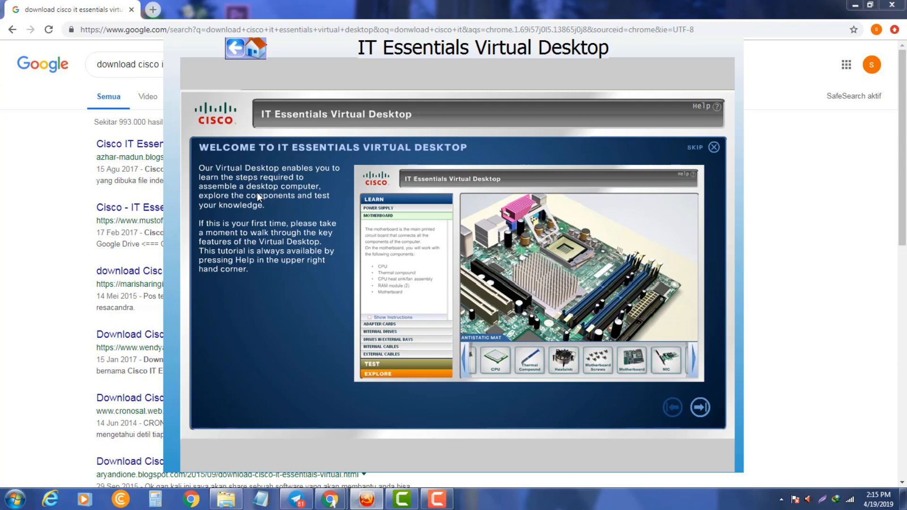
Page through the Virtual Desktop introduction up to "You Are Ready to Begin!" and close it
left_click(706, 409)
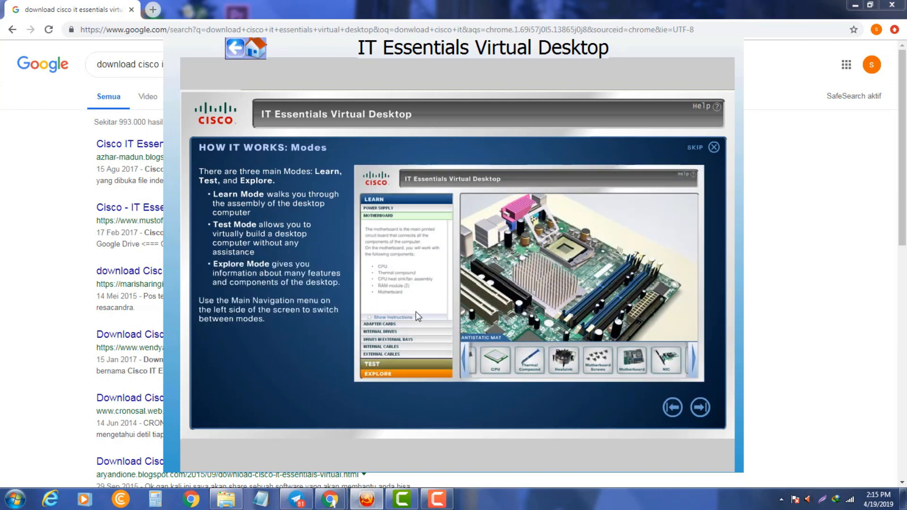
left_click(700, 407)
left_click(700, 408)
left_click(700, 407)
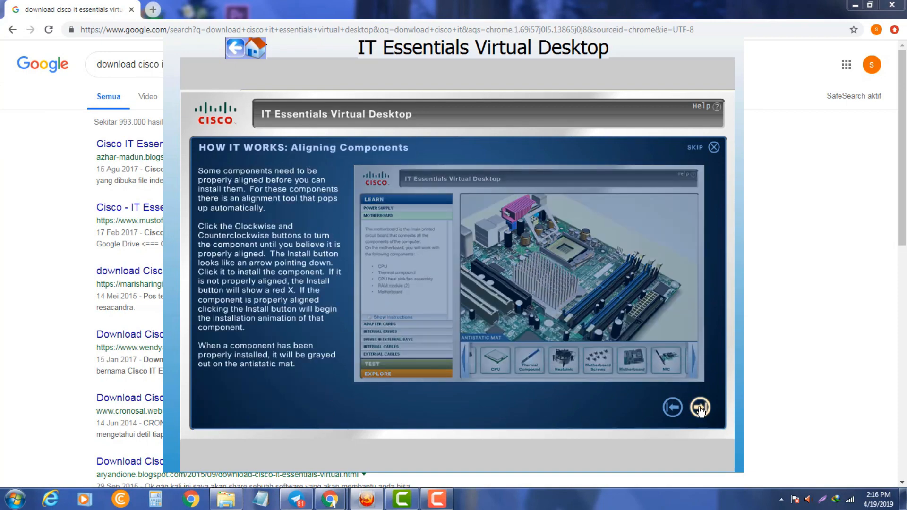
left_click(700, 407)
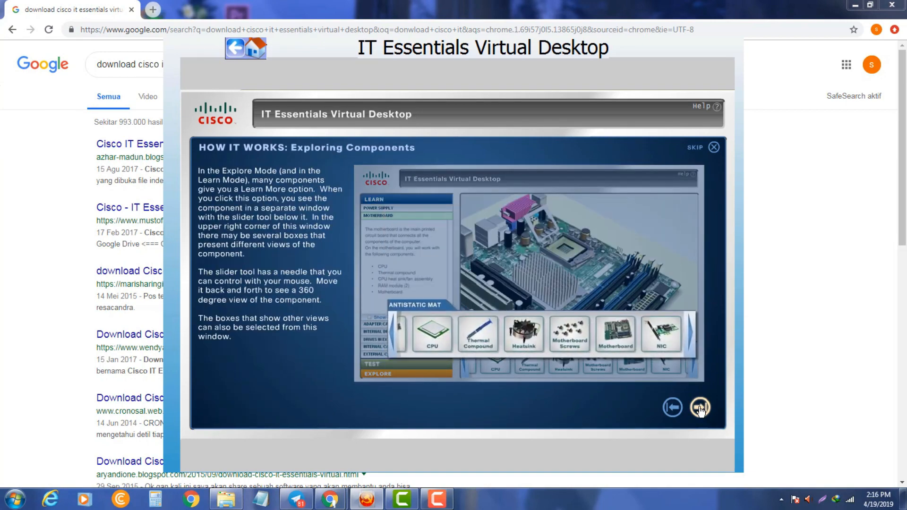
left_click(700, 408)
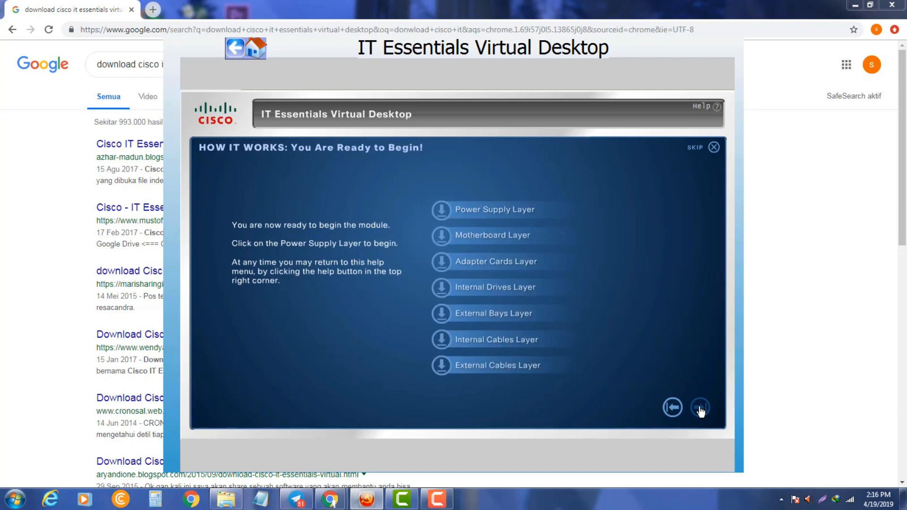
left_click(713, 147)
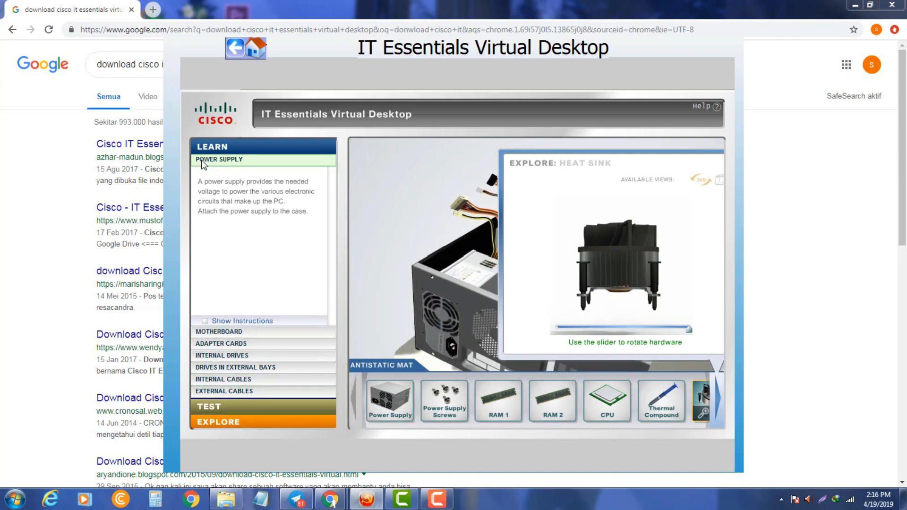
Open the Power Supply's Learn More window and examine its first two fixed views, including the power specifications and power harness
left_click(390, 393)
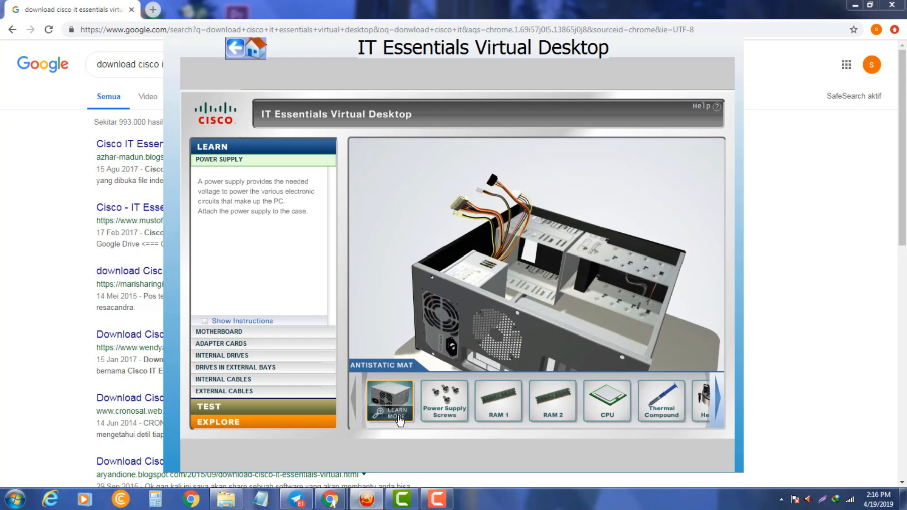
left_click(396, 414)
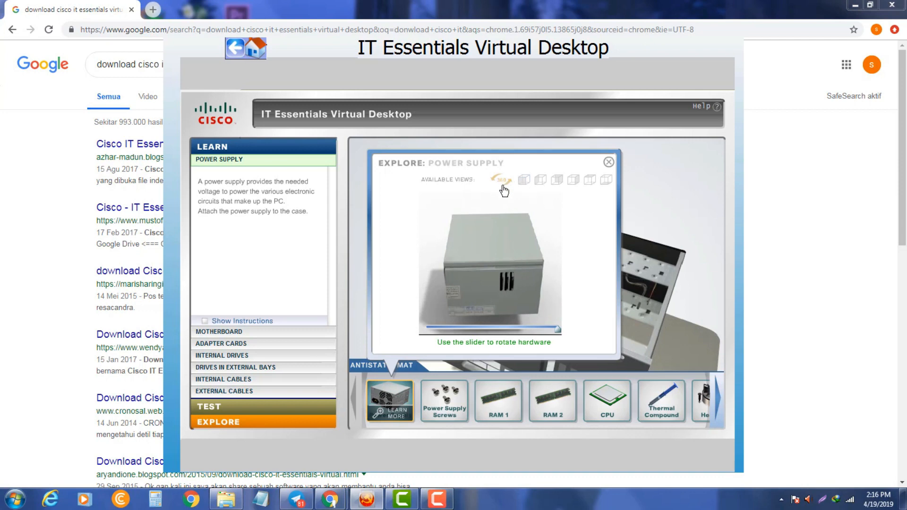
left_click(526, 181)
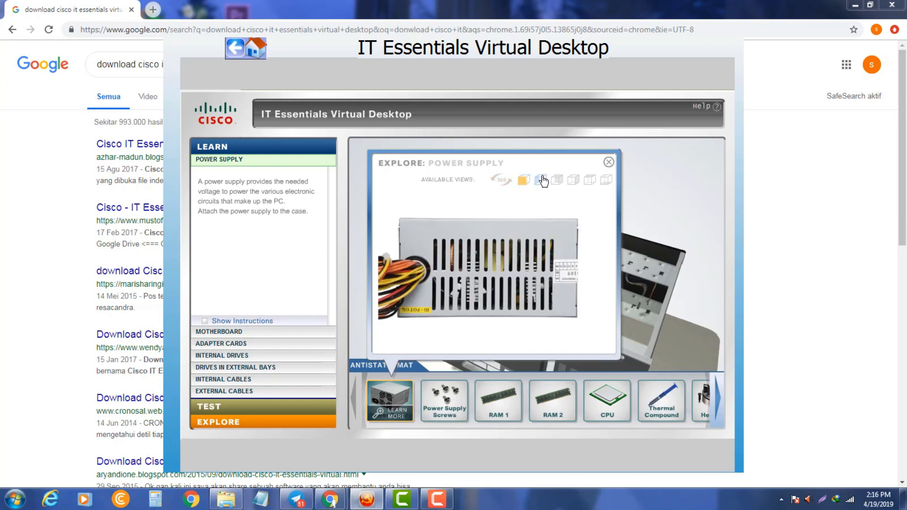
left_click(542, 180)
mouse_move(477, 261)
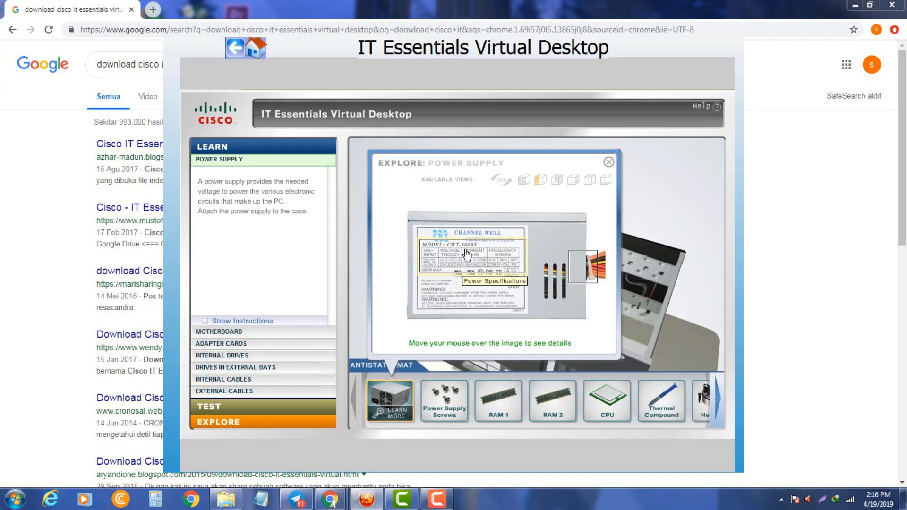
mouse_move(586, 267)
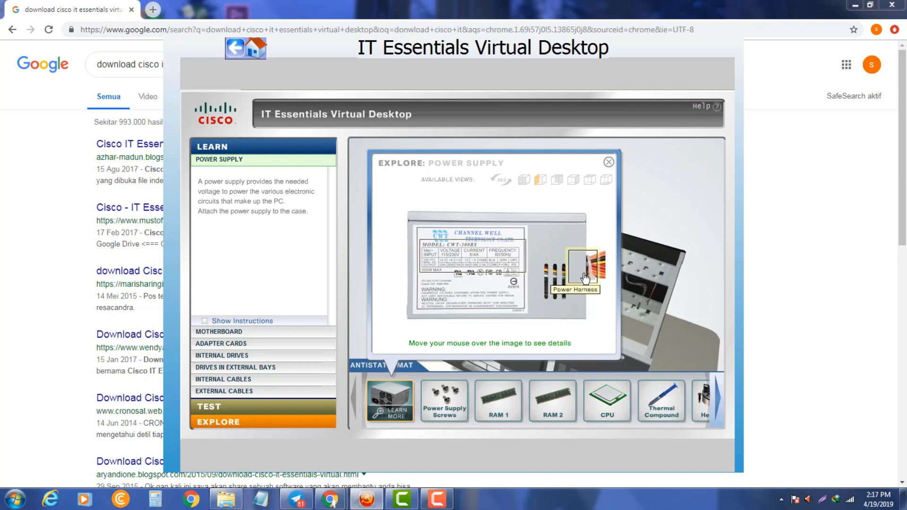
Examine the power supply's exhaust vent and AC power connector, view its remaining sides and close the window
left_click(559, 181)
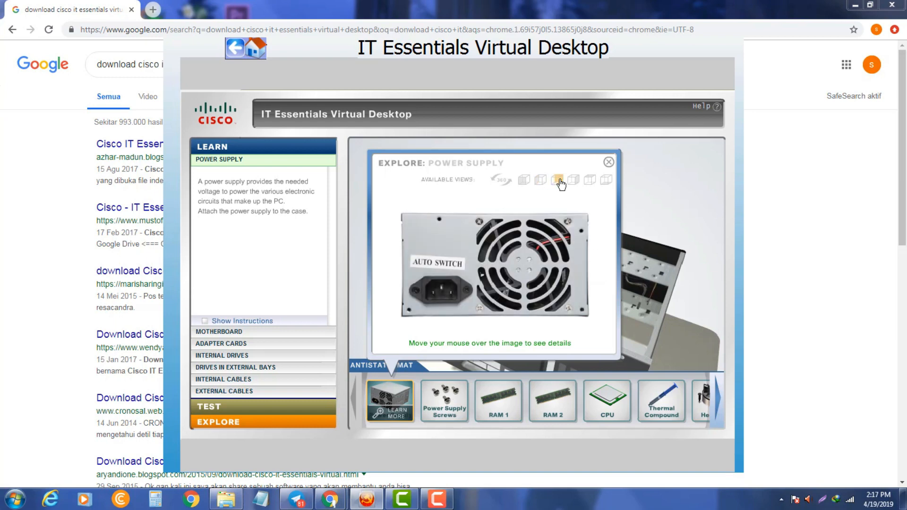
mouse_move(512, 243)
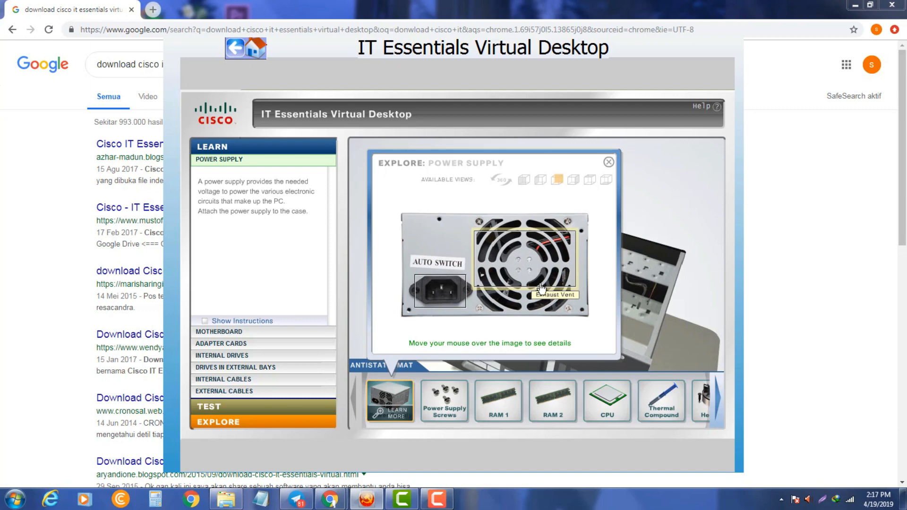
mouse_move(550, 289)
mouse_move(436, 296)
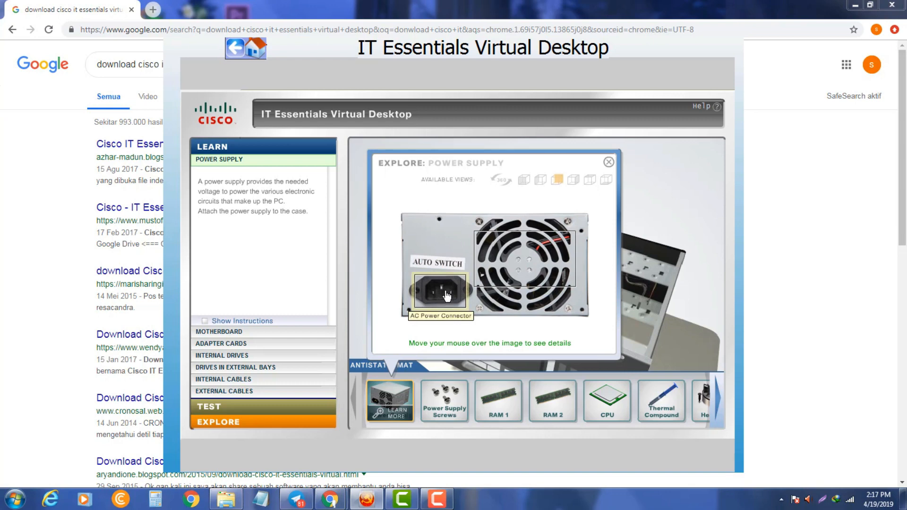
left_click(574, 181)
left_click(588, 181)
left_click(606, 182)
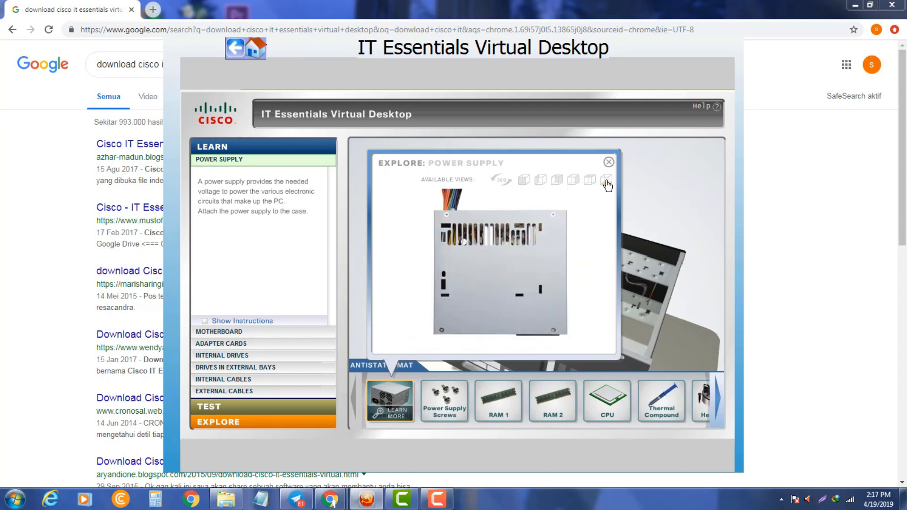
left_click(608, 162)
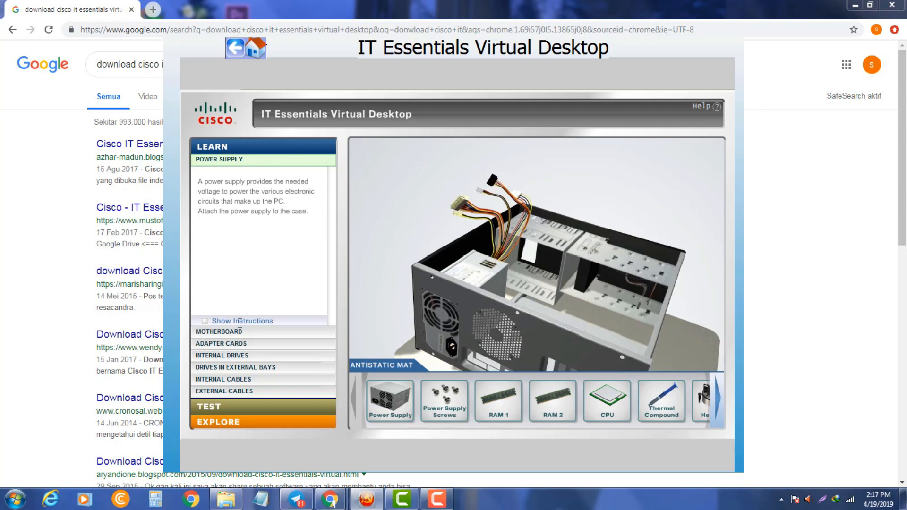
Open the Motherboard lesson in Learn mode and read its description
left_click(225, 332)
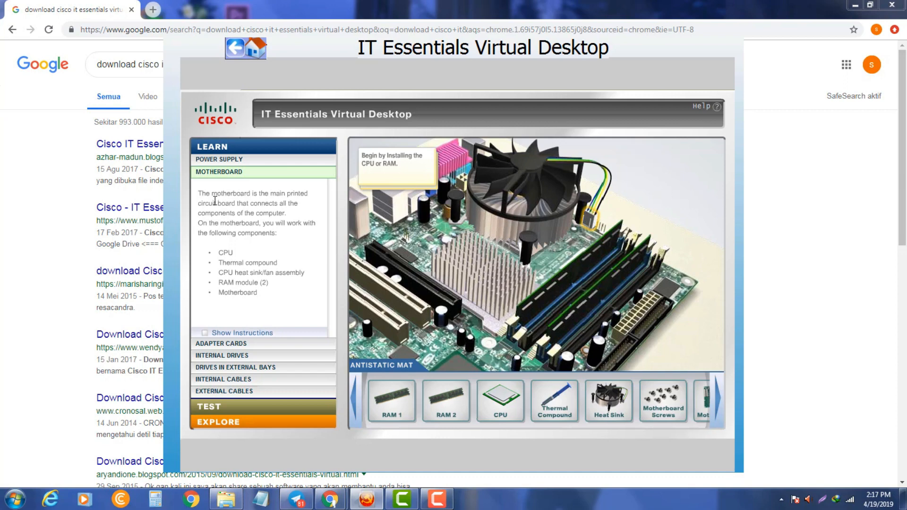
left_click_drag(202, 193, 300, 236)
left_click(291, 238)
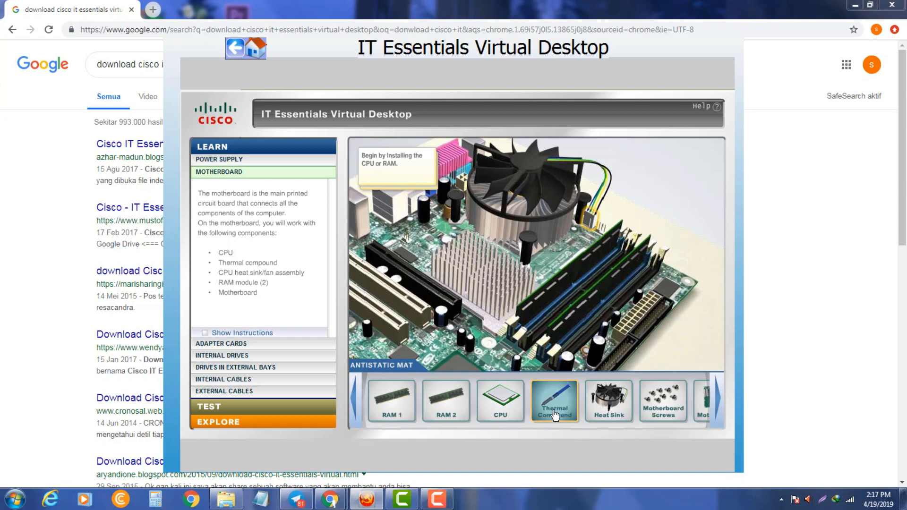
Open the CPU's Learn More window, rotate the 360-degree model and show the first fixed view
left_click(504, 418)
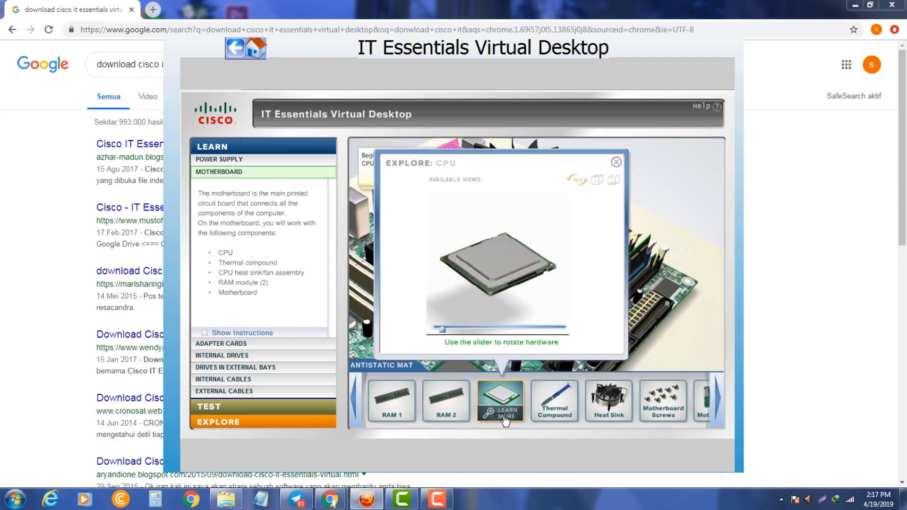
left_click_drag(482, 324, 552, 327)
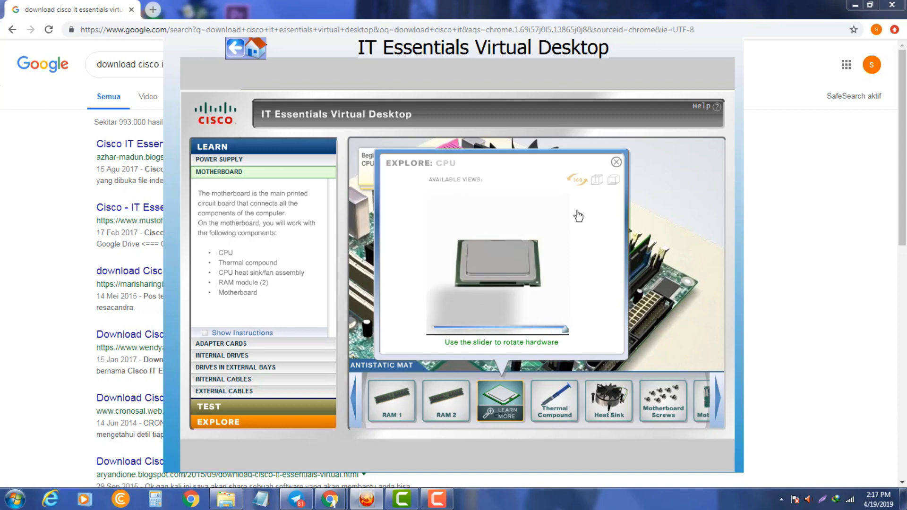
left_click(598, 182)
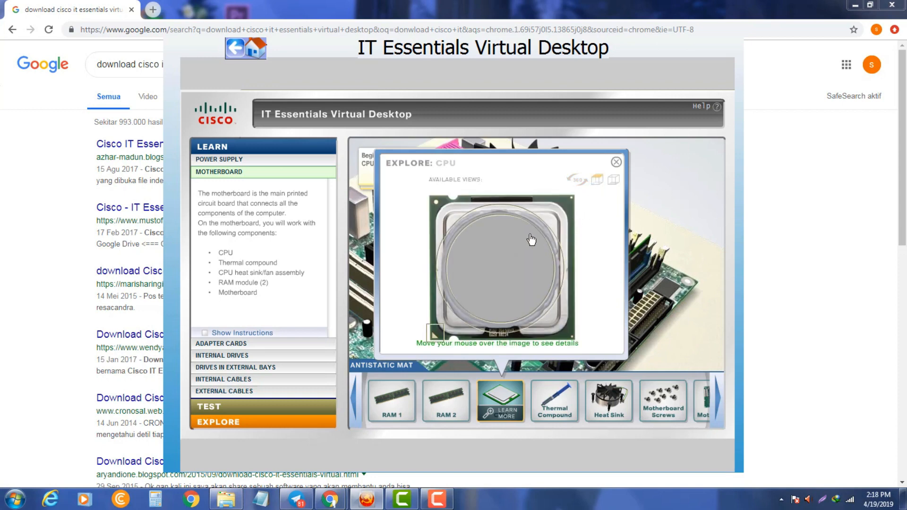
Examine the thermal compound on the CPU's upper side and the contacts on its underside, and close the window
mouse_move(536, 247)
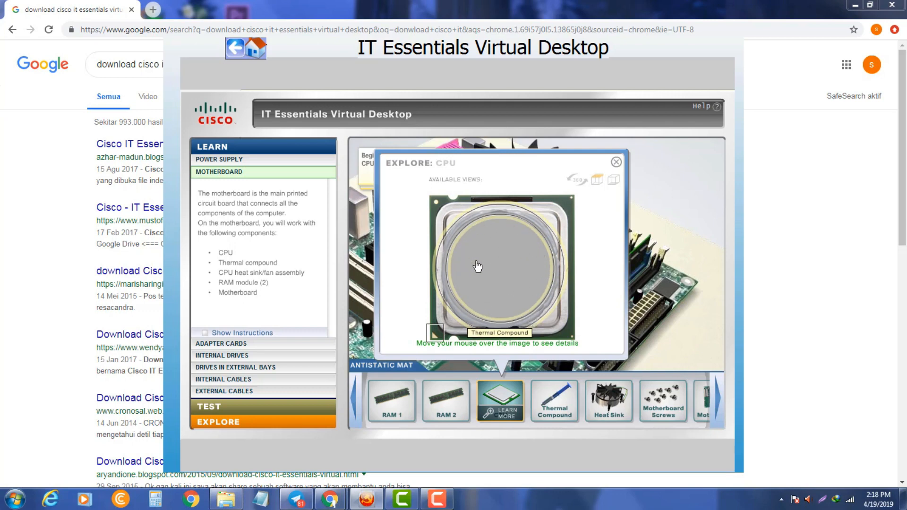
mouse_move(504, 307)
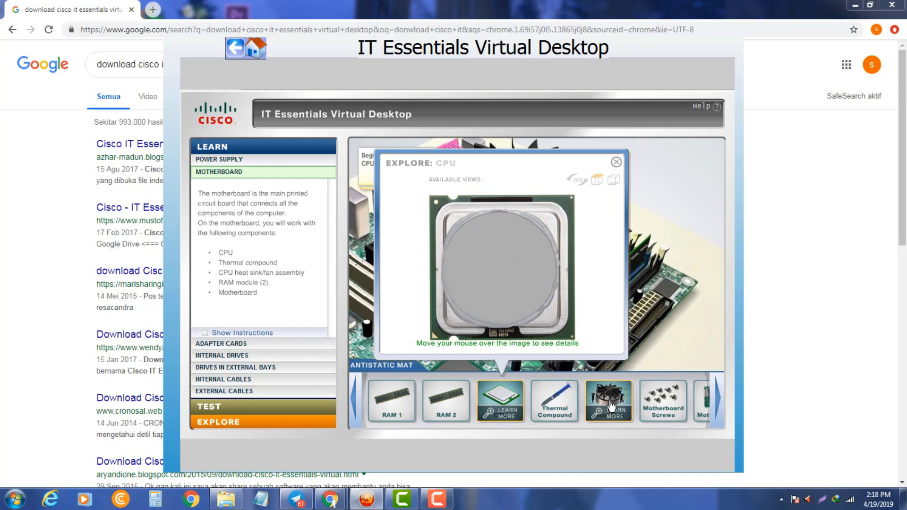
left_click(613, 179)
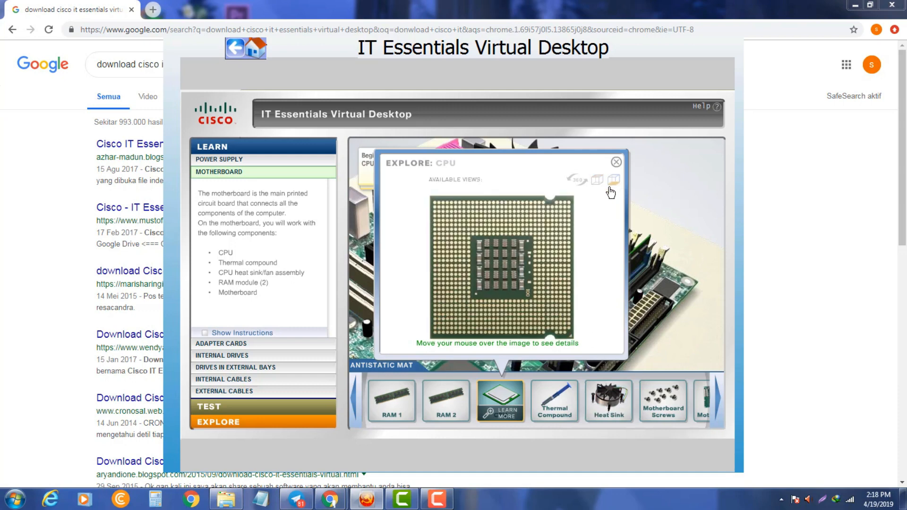
mouse_move(557, 214)
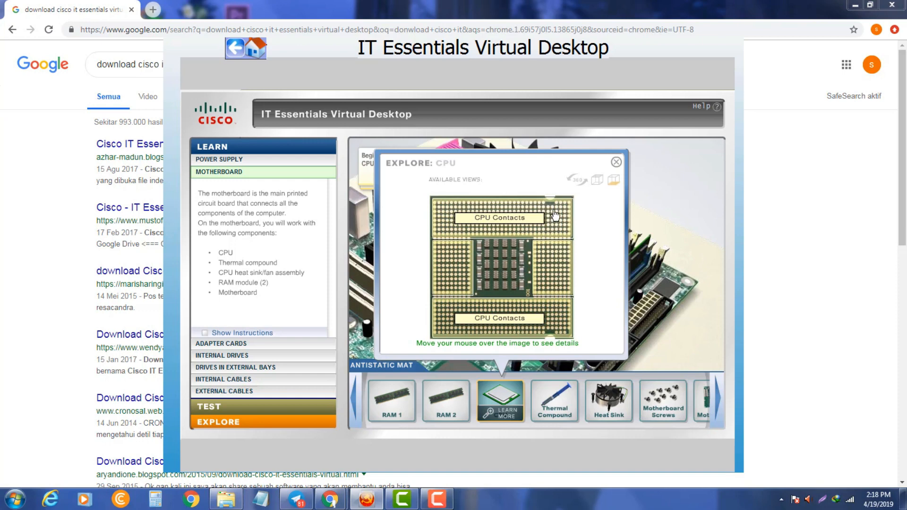
left_click(597, 180)
left_click(612, 180)
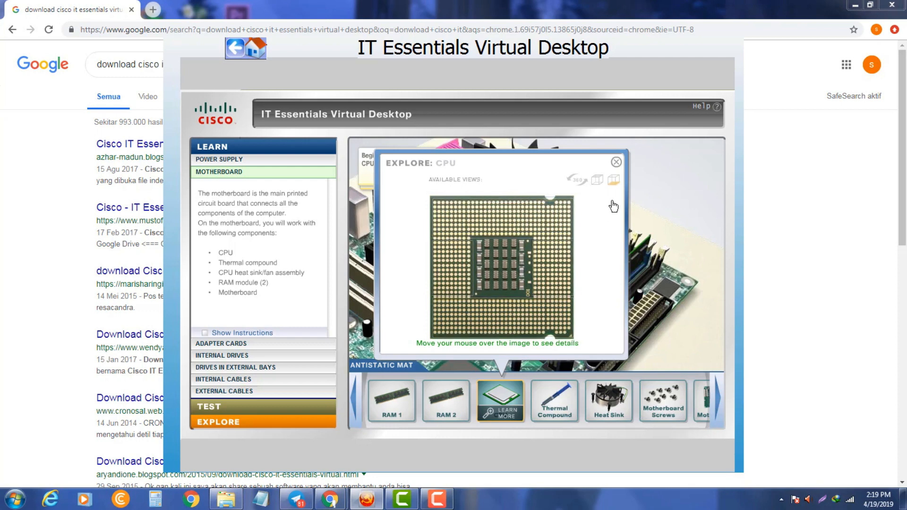
left_click(616, 162)
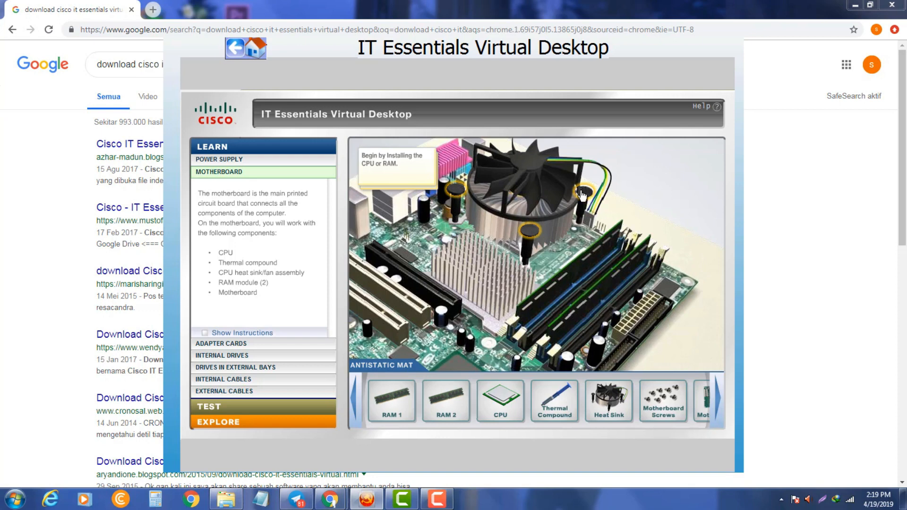
Remove the heat sink and CPU from the motherboard and reinstall the CPU in its socket
left_click(543, 176)
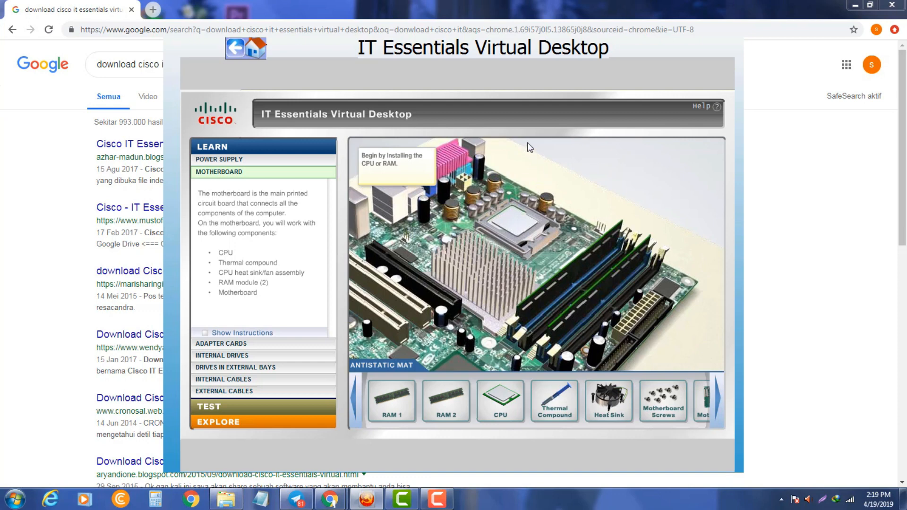
left_click(521, 230)
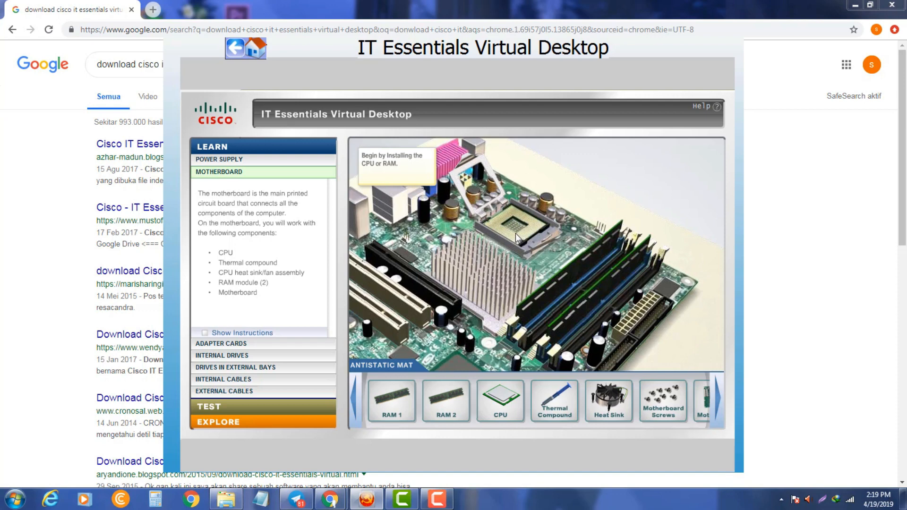
left_click_drag(499, 388, 518, 228)
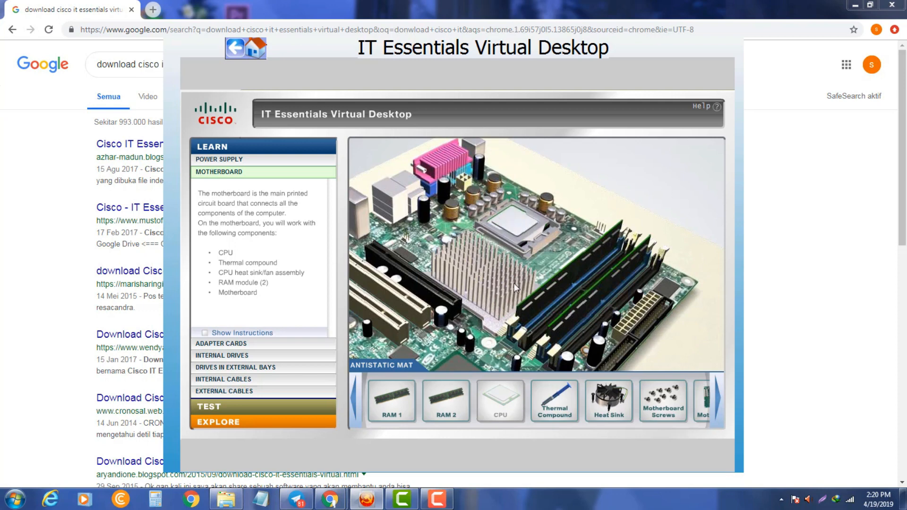
Apply thermal compound to the installed CPU, mount the heat sink over it and secure the heat sink at the highlighted fasteners
left_click_drag(557, 399, 559, 201)
mouse_move(615, 397)
left_click_drag(615, 397, 529, 203)
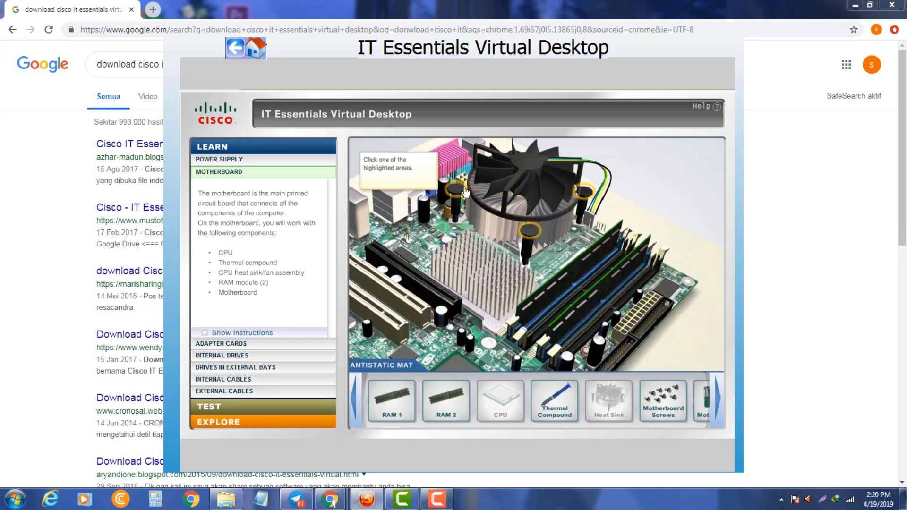
left_click(464, 190)
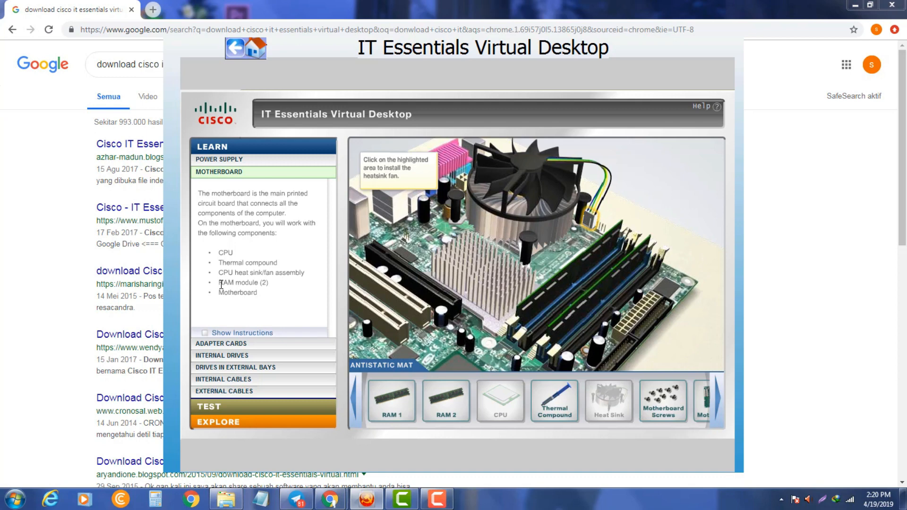
Point out the RAM module entry in the lesson text, examine RAM 1's rotating model and DIMM connectors in Learn More, and close the window
left_click_drag(218, 282, 256, 280)
left_click(270, 282)
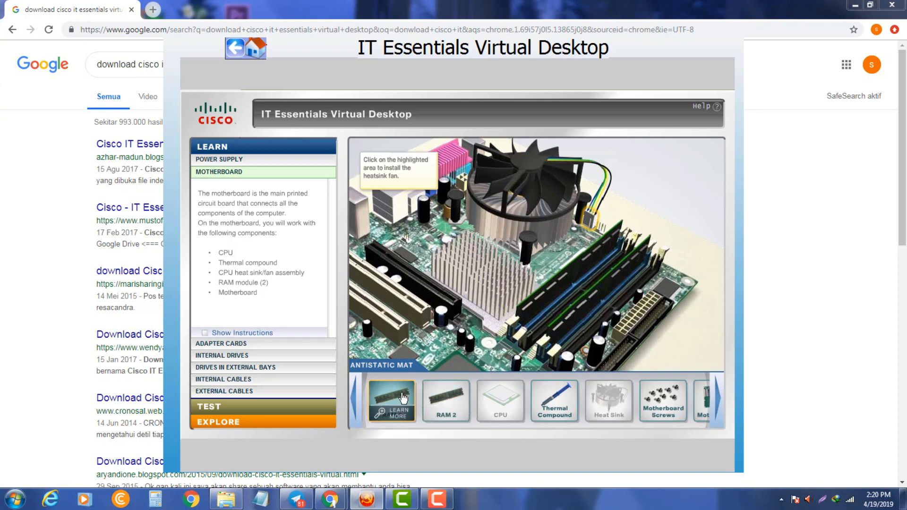
left_click(395, 417)
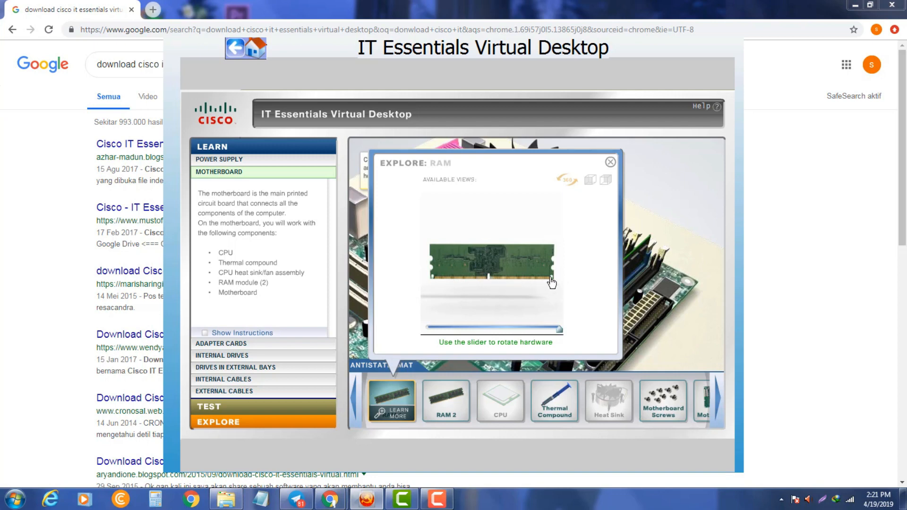
left_click(590, 180)
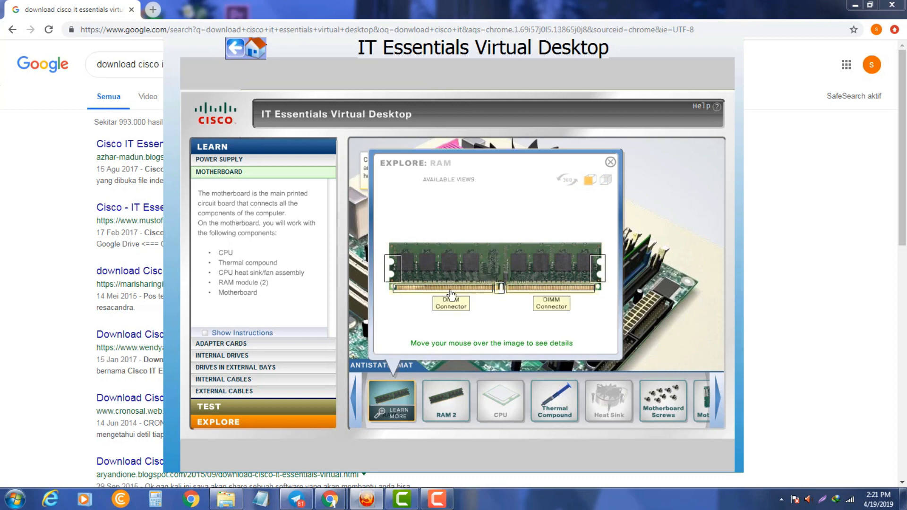
left_click(611, 162)
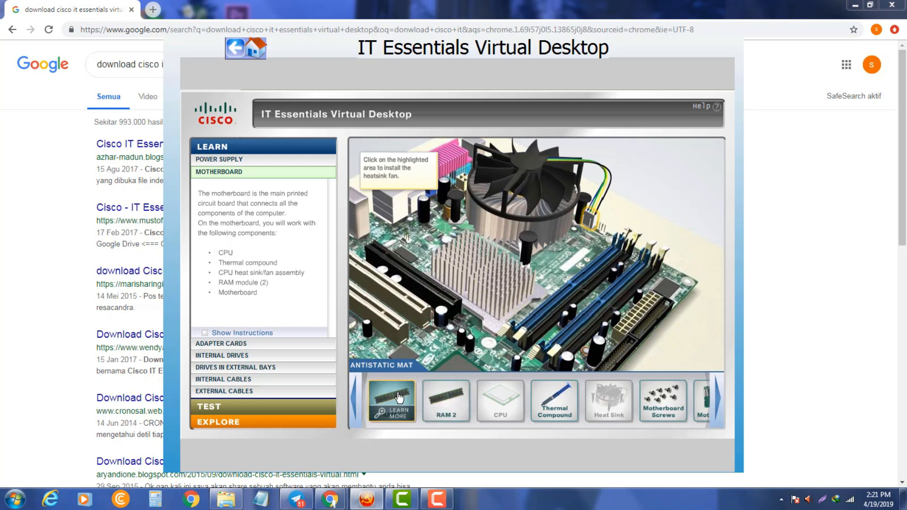
Install the RAM 1 and RAM 2 modules in the motherboard's memory slots
left_click_drag(399, 396, 575, 278)
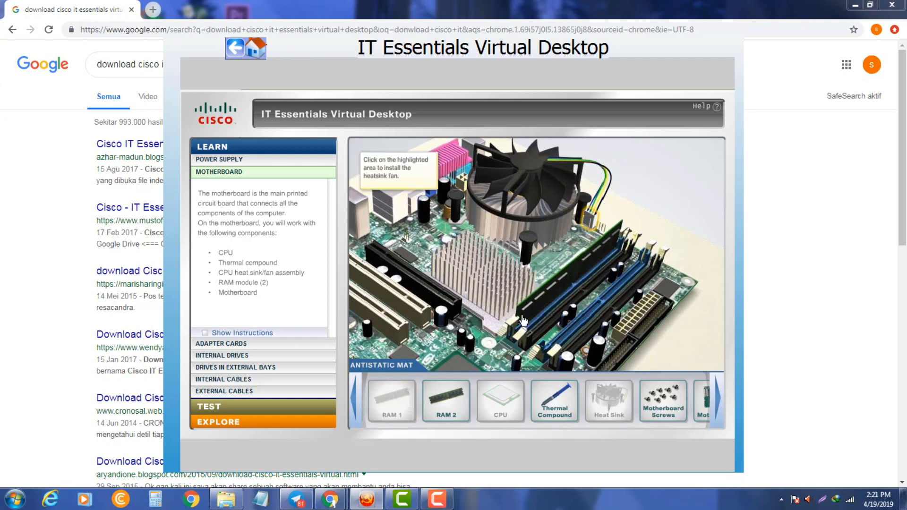
left_click_drag(441, 401, 585, 312)
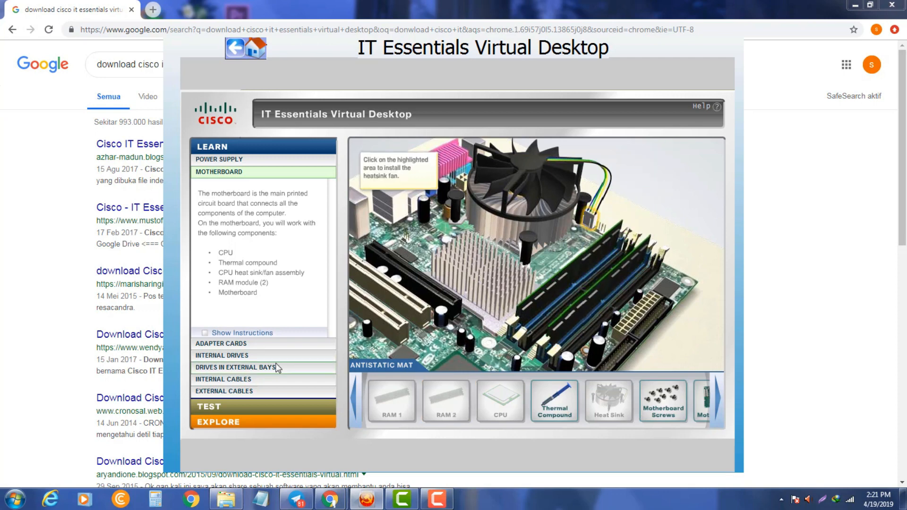
Open the Adapter Cards lesson in Learn mode and look over the cards on the antistatic mat
left_click(246, 345)
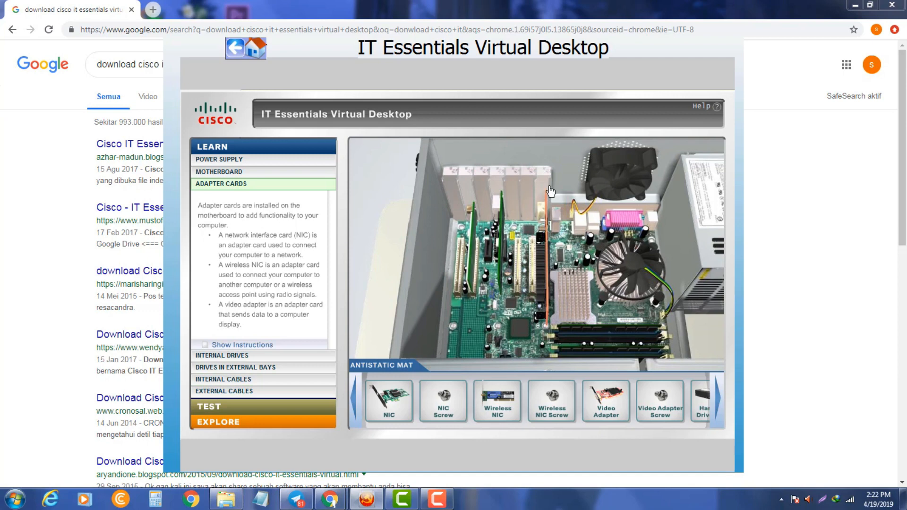
mouse_move(611, 399)
mouse_move(399, 397)
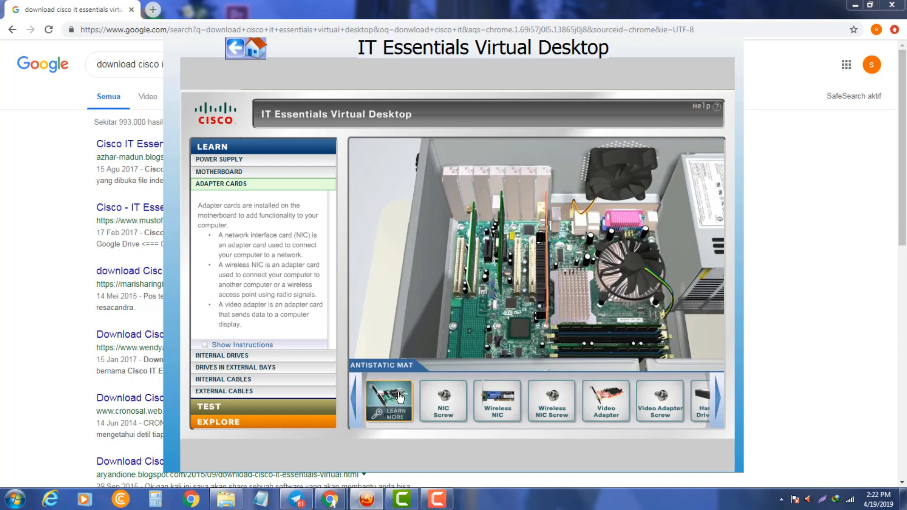
Open the NIC's Learn More window, examine its three fixed views including the network port, and close the window
left_click(398, 413)
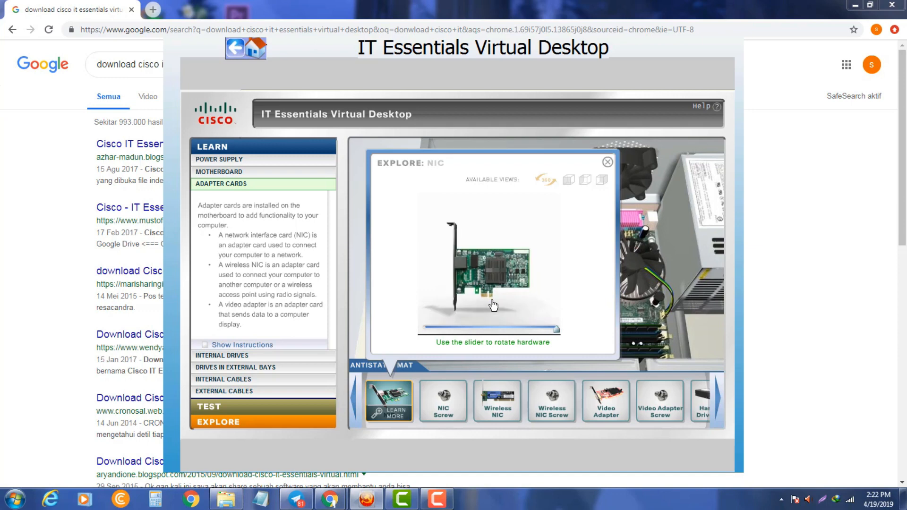
left_click(569, 180)
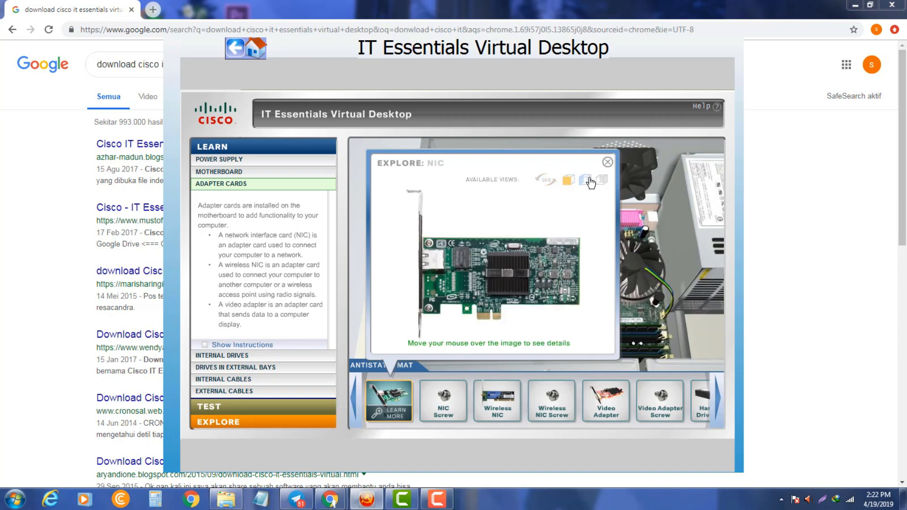
left_click(590, 181)
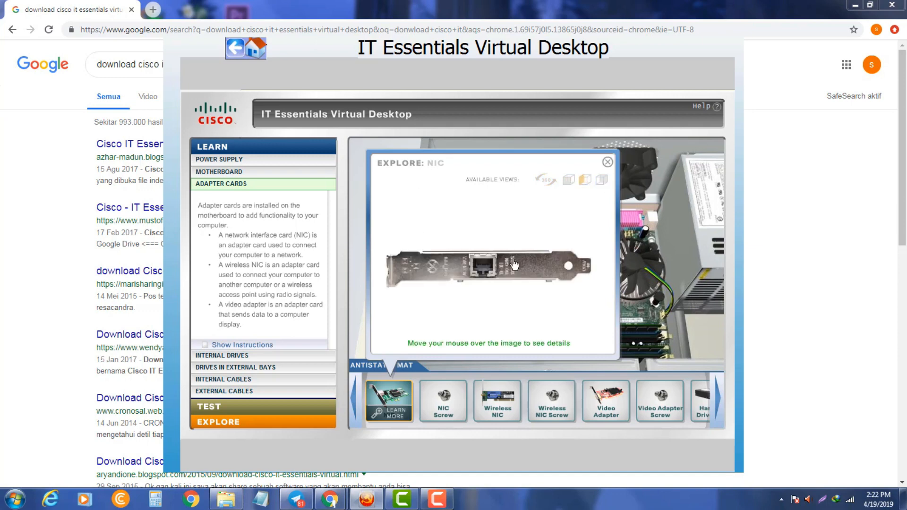
mouse_move(497, 255)
left_click(601, 180)
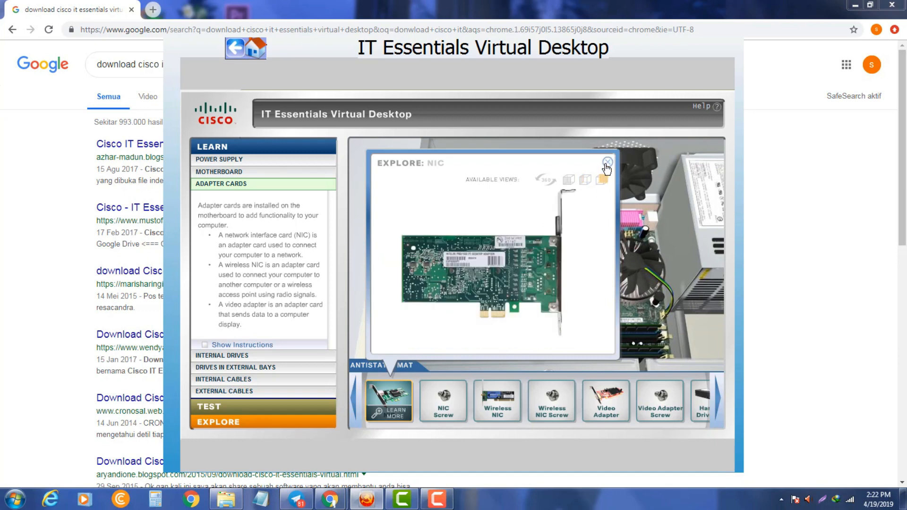
left_click(607, 162)
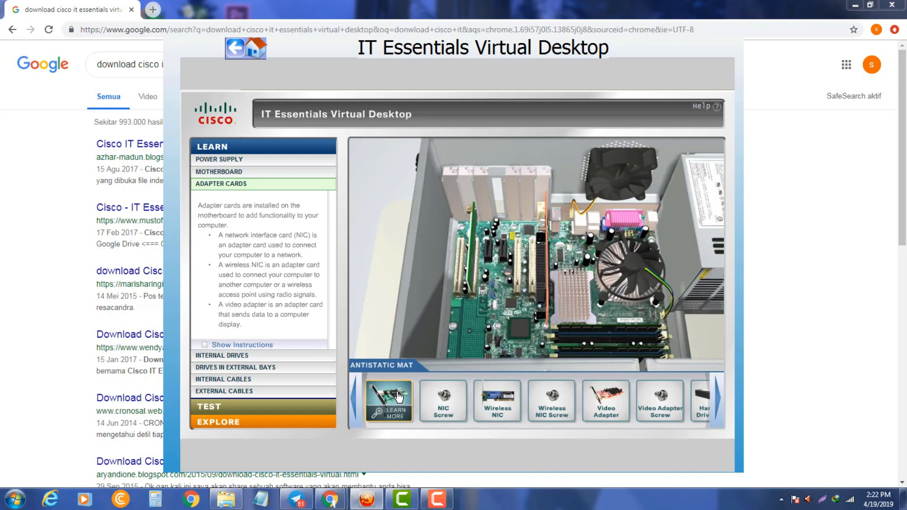
Reinstall the NIC and the video adapter in their motherboard slots and fasten each card with its own screw
left_click_drag(398, 396, 491, 238)
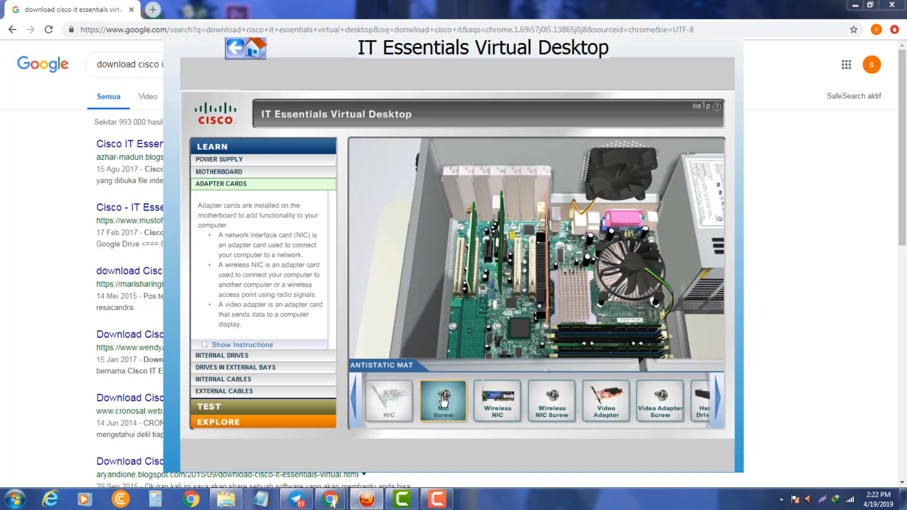
left_click_drag(443, 401, 511, 184)
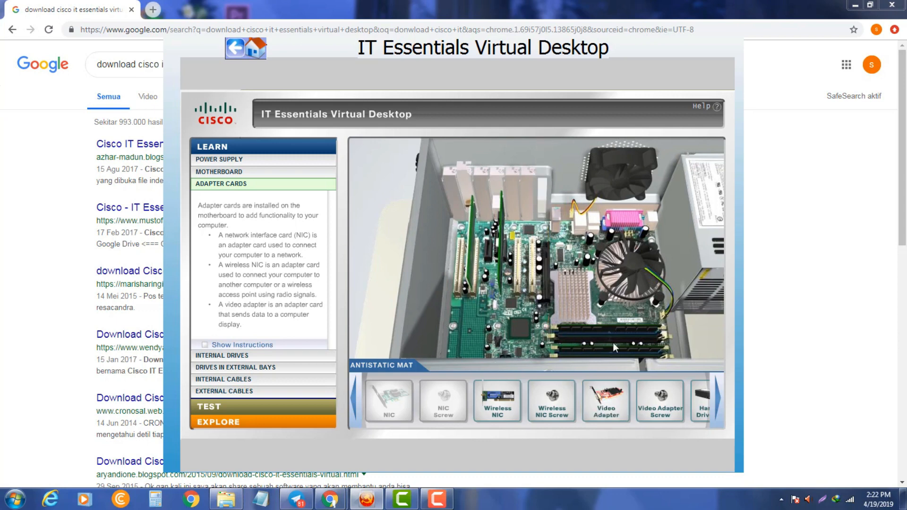
left_click_drag(609, 398, 542, 250)
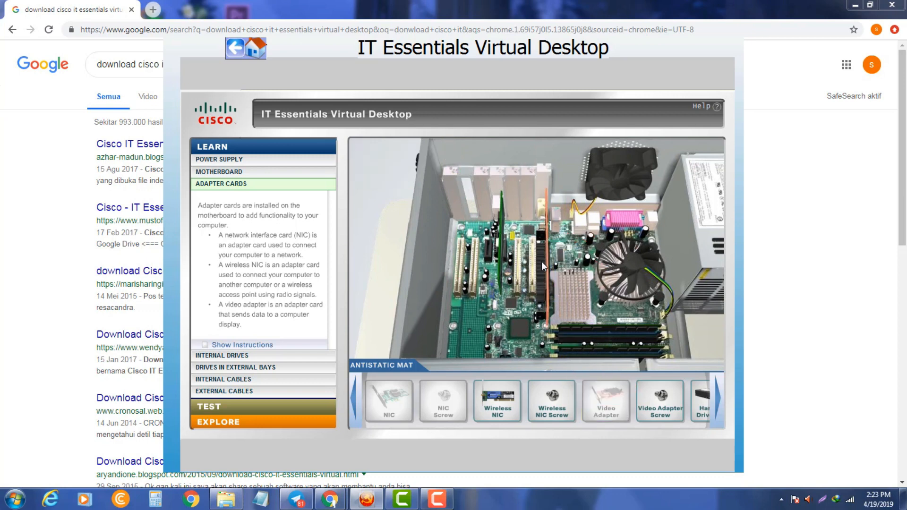
left_click_drag(665, 398, 559, 181)
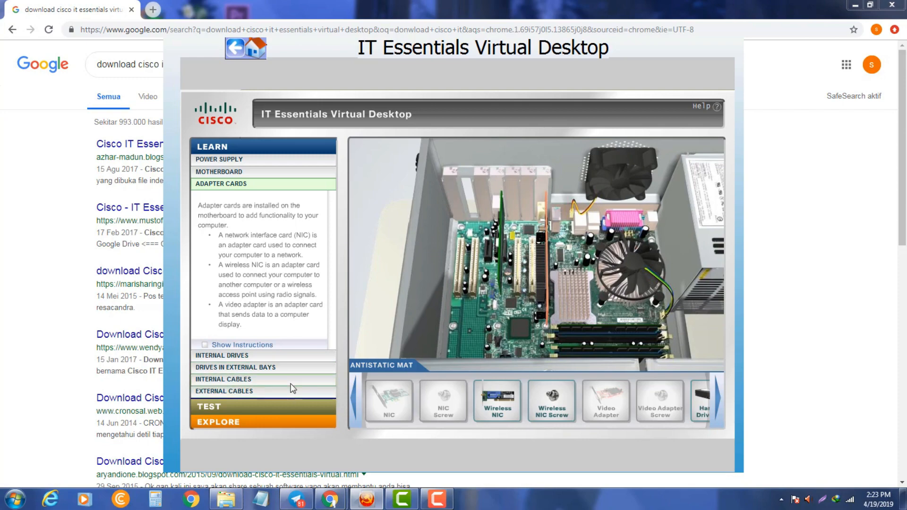
Show the Test mode description and try to switch to Explore mode
left_click(249, 409)
left_click(244, 424)
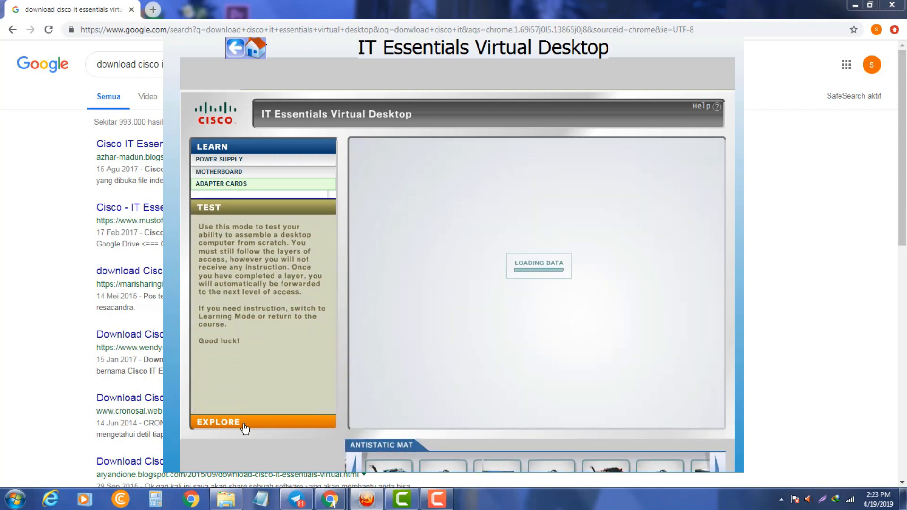
Return to the main menu and open the Virtual Laptop
left_click(240, 50)
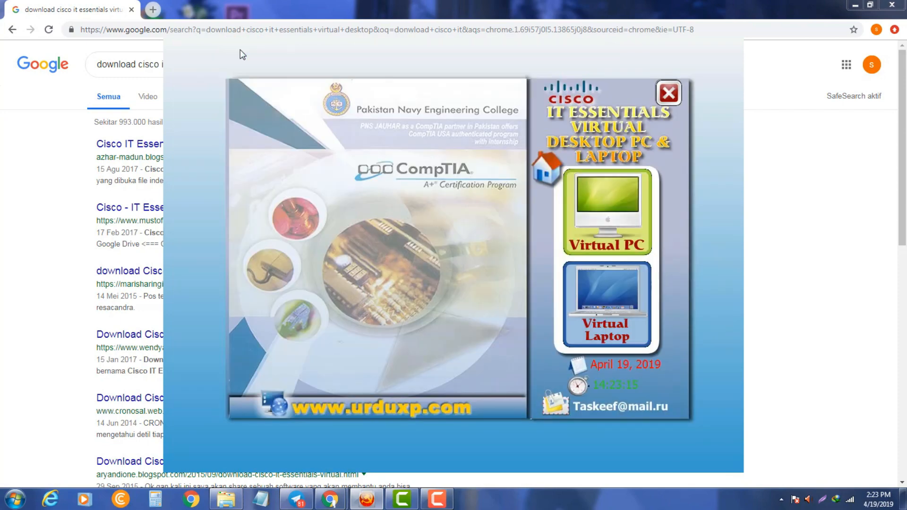
left_click(599, 307)
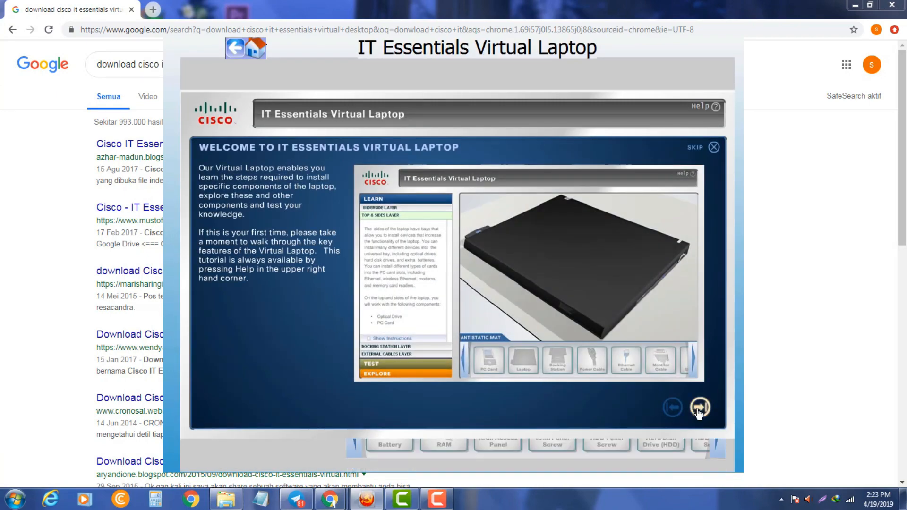
Go through the Virtual Laptop introduction to its final page and close it to reach the Underside Layer lesson
left_click(701, 408)
left_click(701, 408)
left_click(702, 410)
left_click(702, 409)
left_click(701, 409)
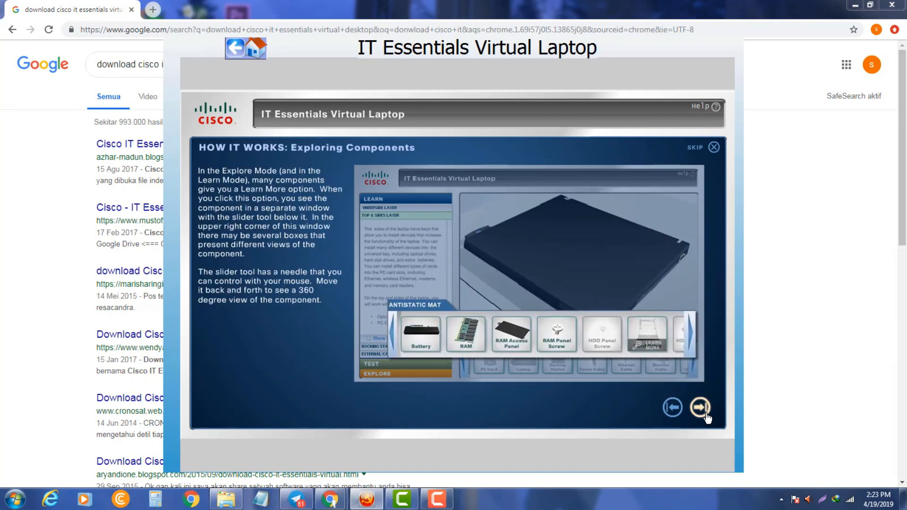
left_click(706, 415)
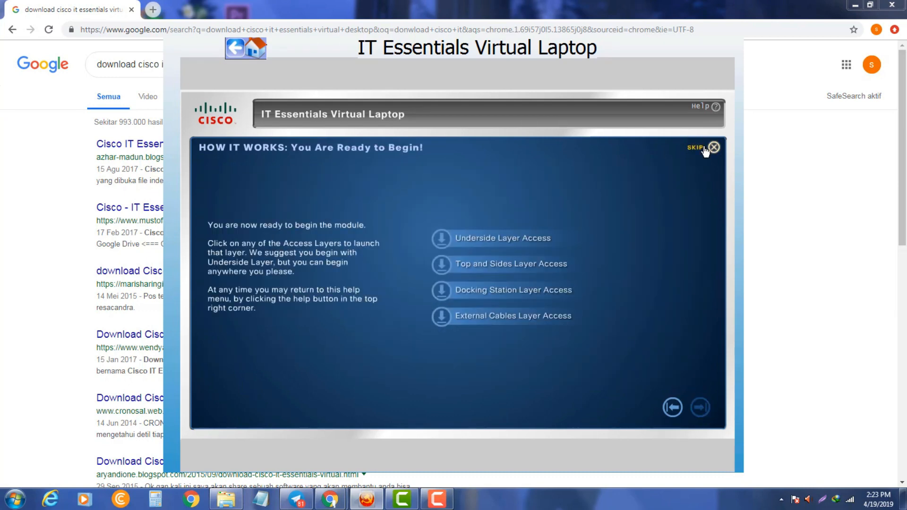
left_click(705, 149)
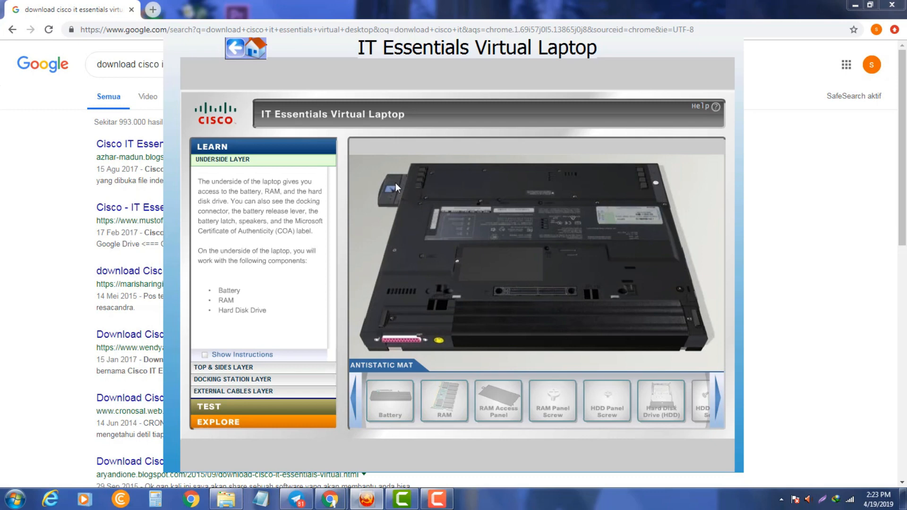
Remove the battery from the underside of the laptop
left_click(568, 340)
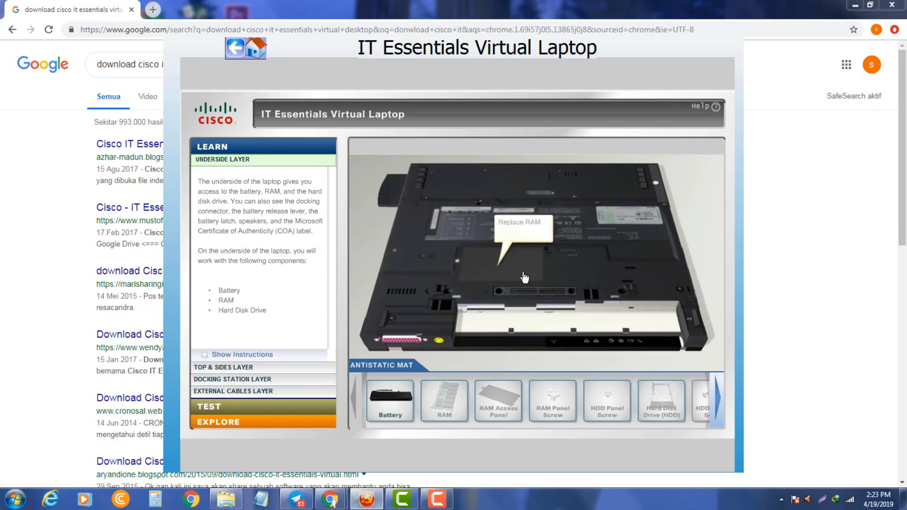